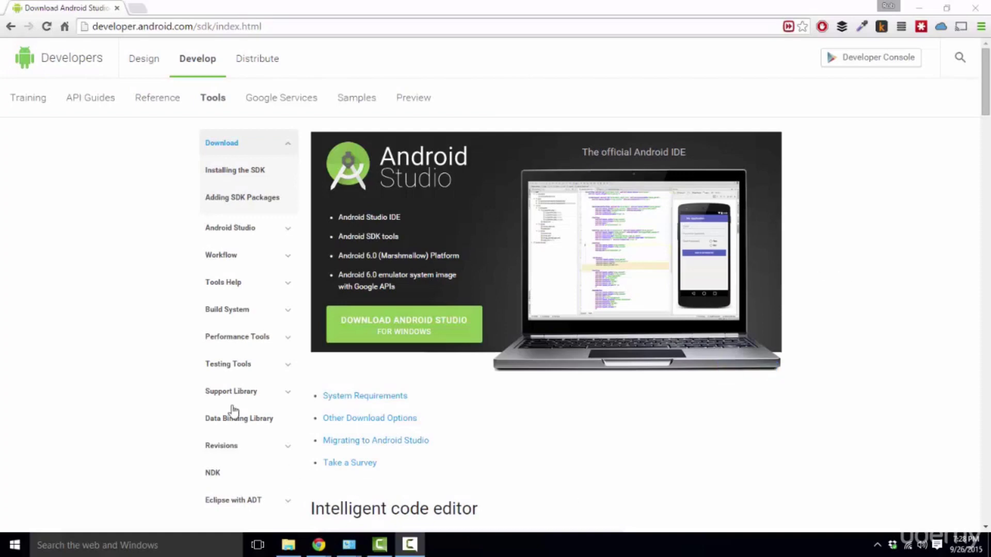
Review the system requirements for Android Studio on its download page
click(363, 396)
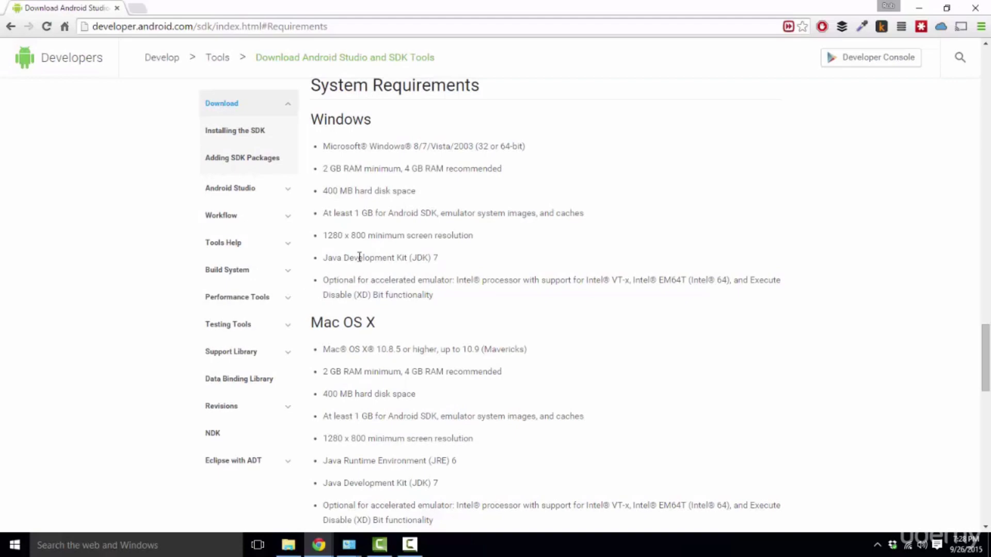
scroll(449, 277, up, 20)
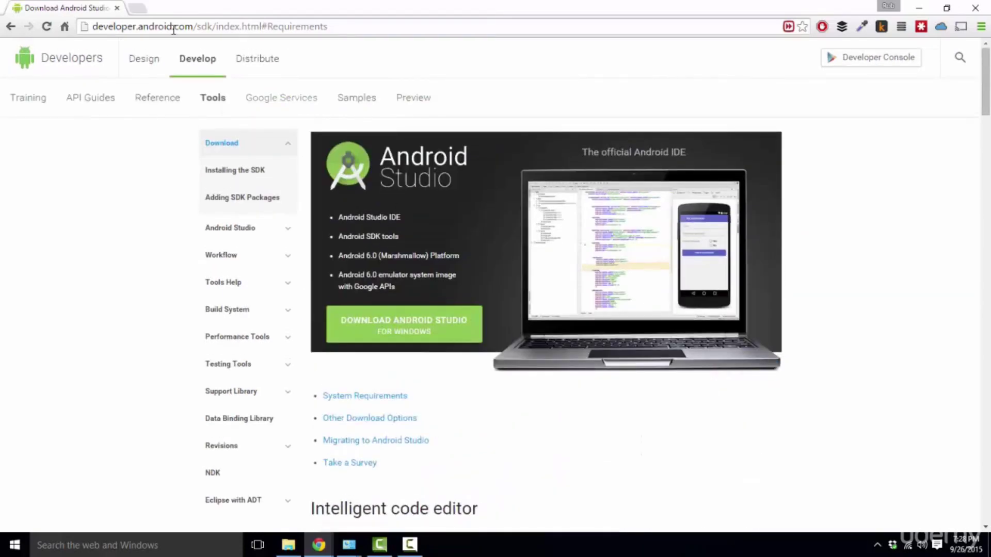
Search the web for "android studio" and open the Android Studio Overview result from Android Developers
click(174, 26)
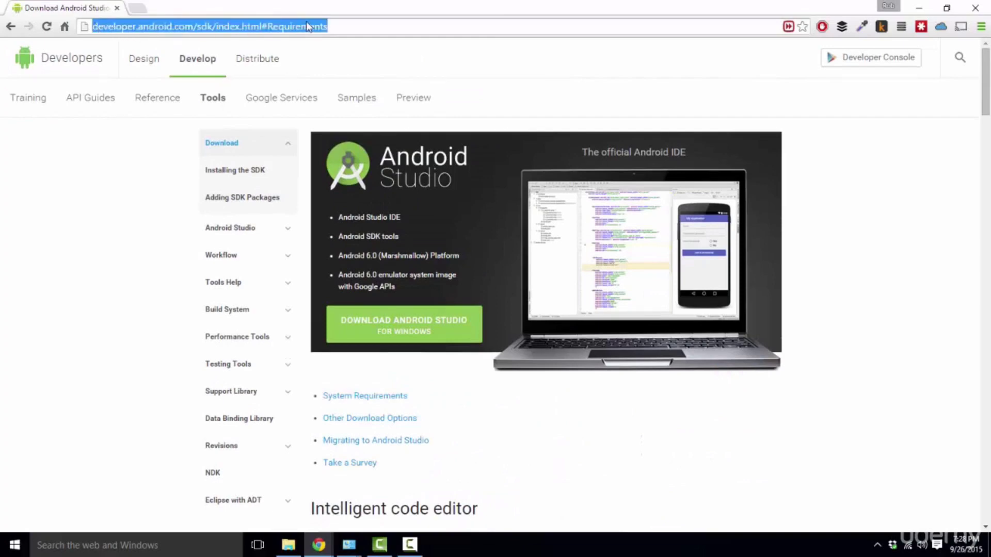
text(android studio)
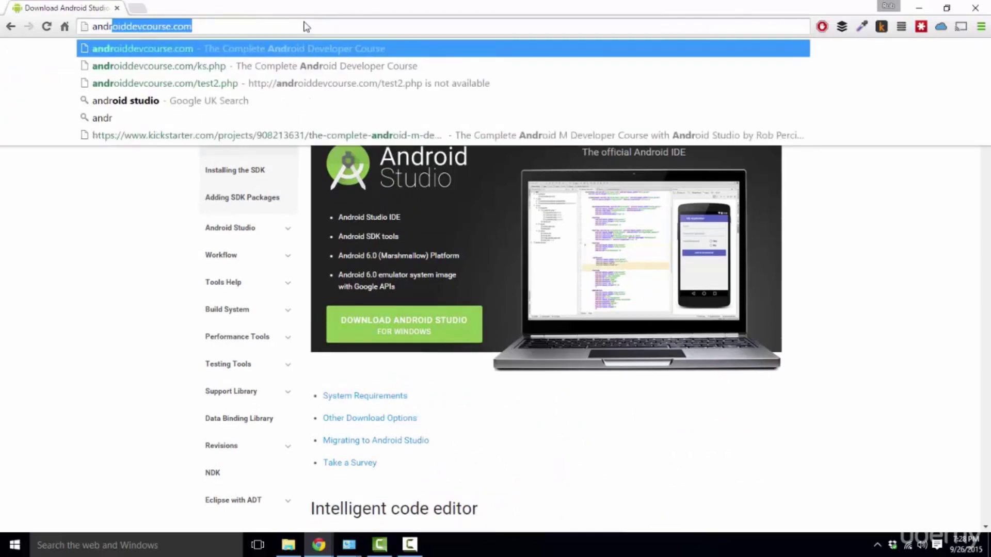
key(Return)
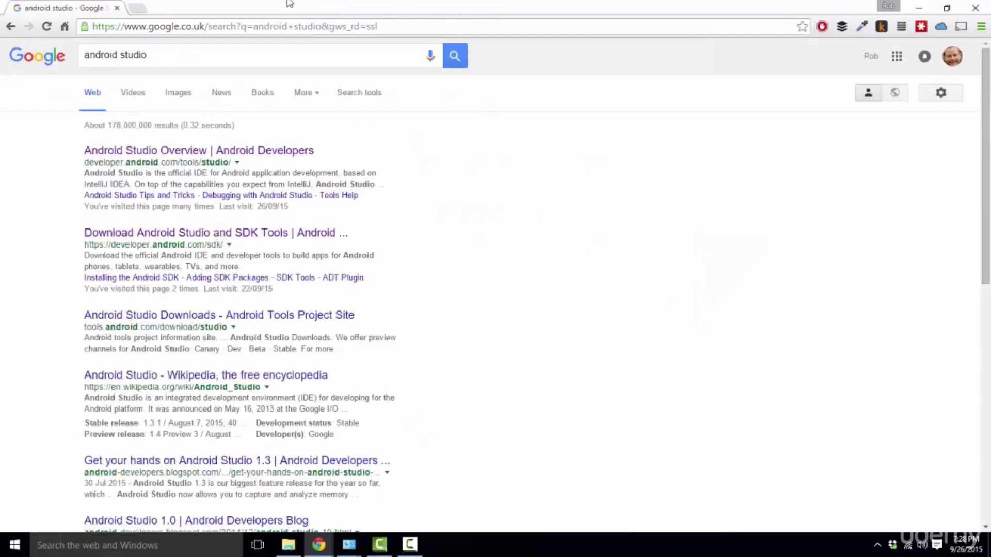
click(150, 154)
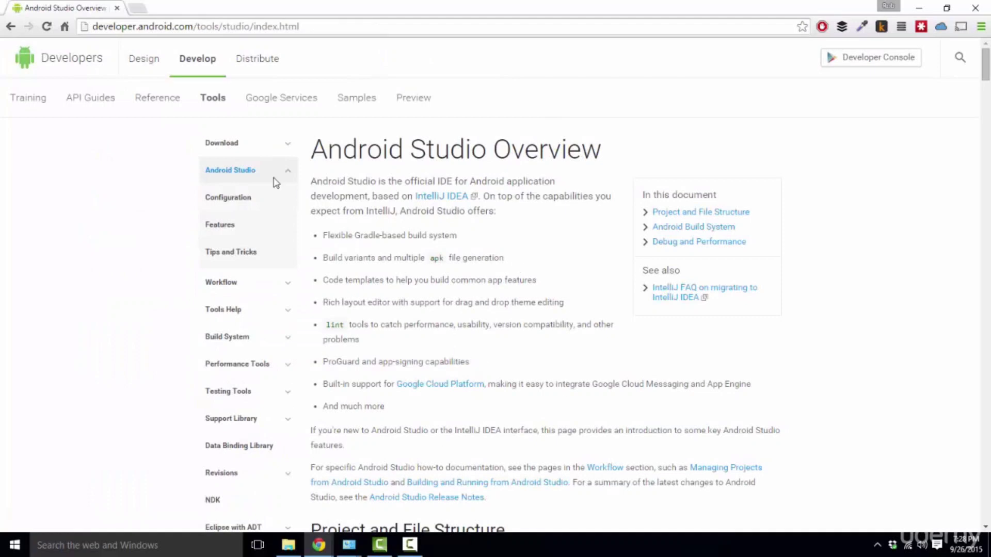
Start the Android Studio for Windows download from the Download section and agree to its terms and conditions
click(238, 153)
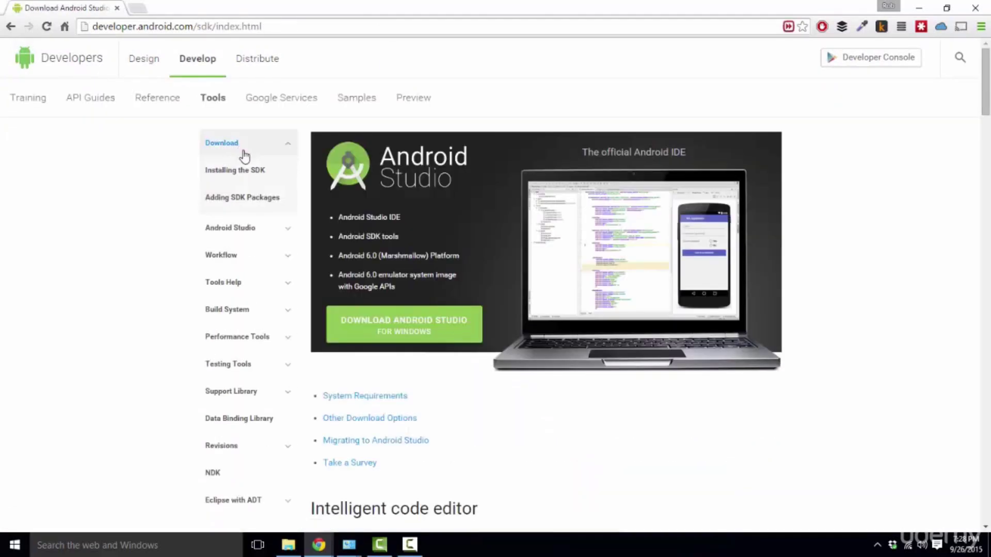
click(419, 334)
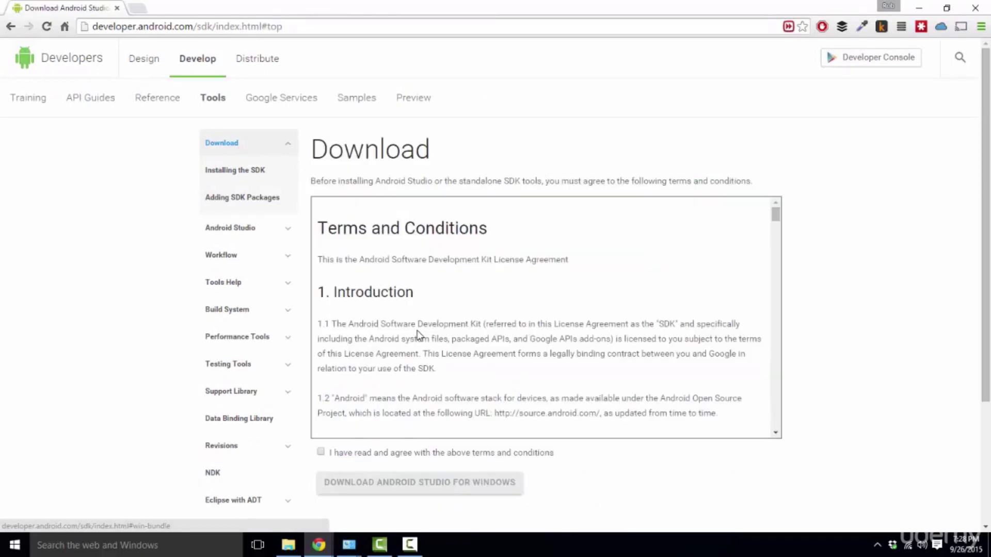
click(321, 452)
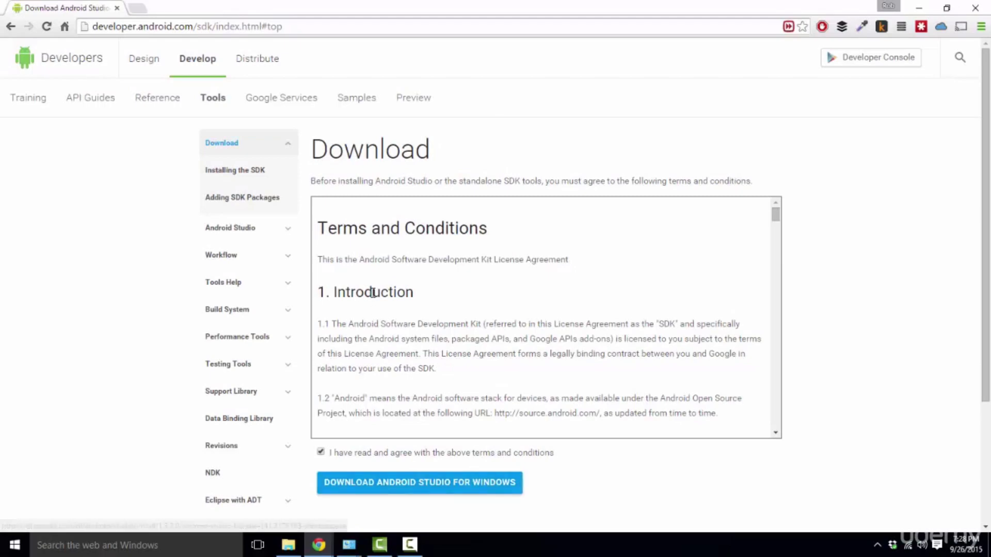
Search the web for "jdk 7" and open Oracle's Java SE Development Kit 7 Downloads page at the 7u79 files
click(244, 23)
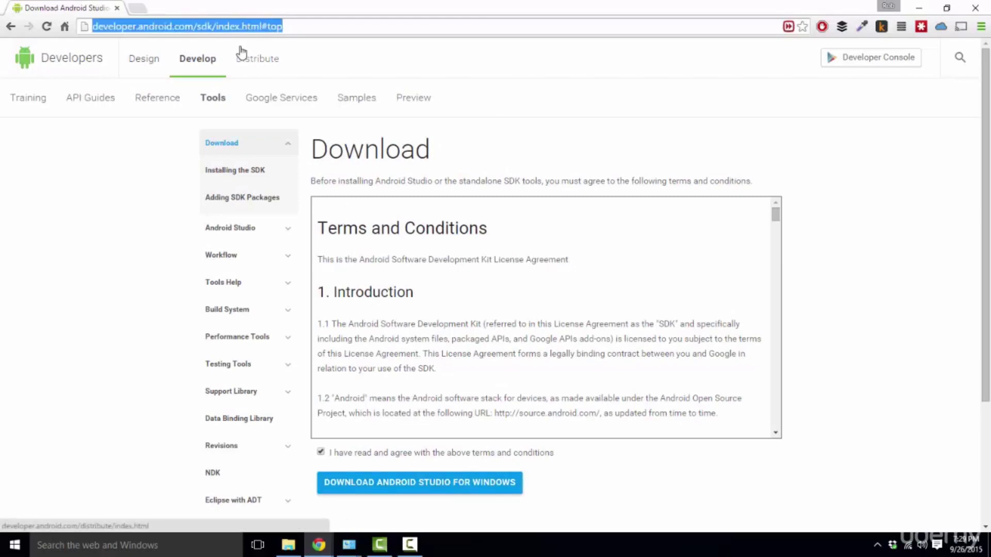
text(ja)
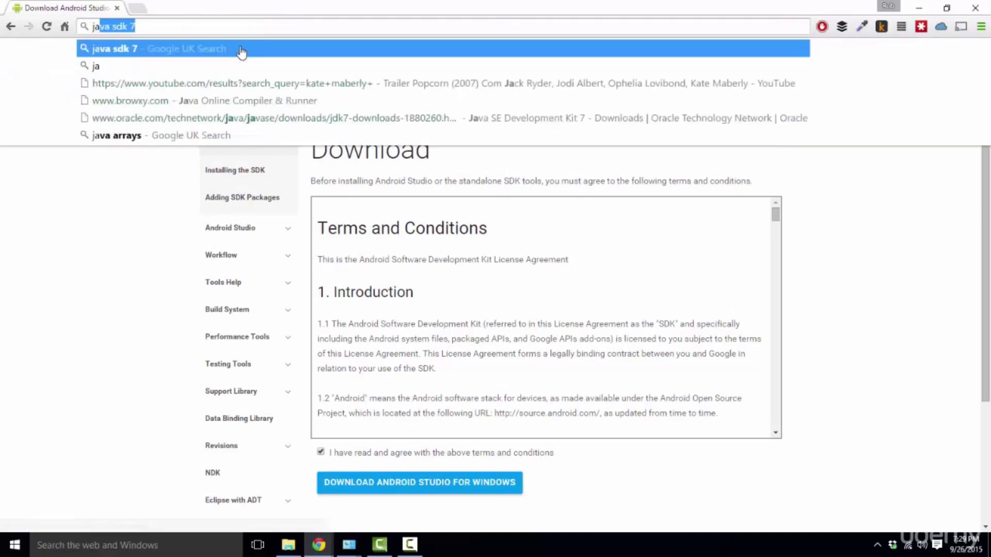
key(BackSpace)
key(BackSpace)
text(d)
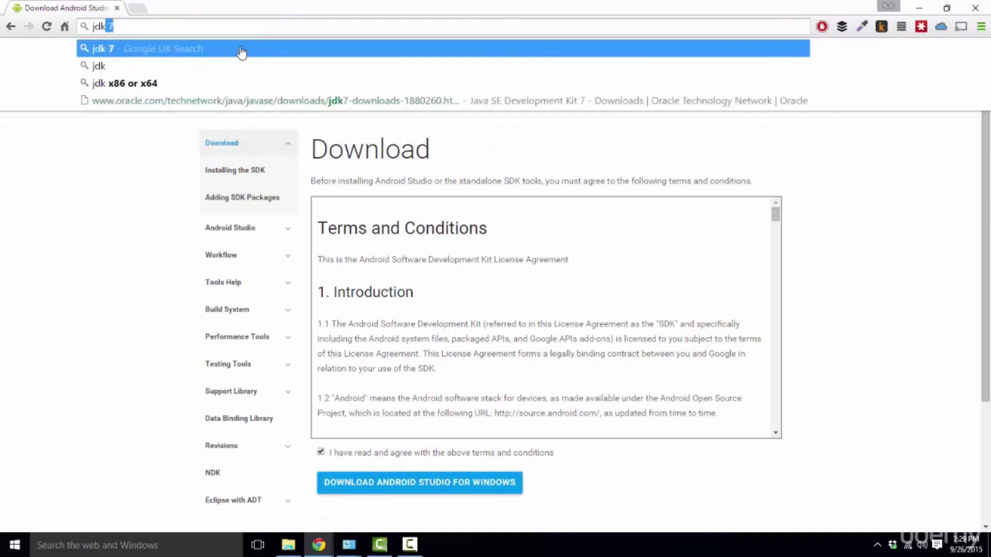
text(k)
click(241, 49)
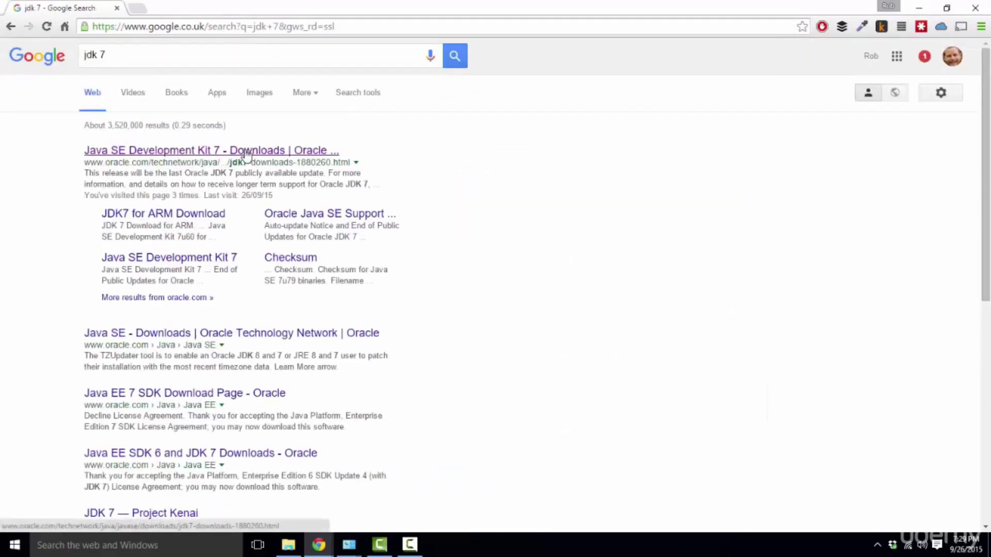
click(246, 151)
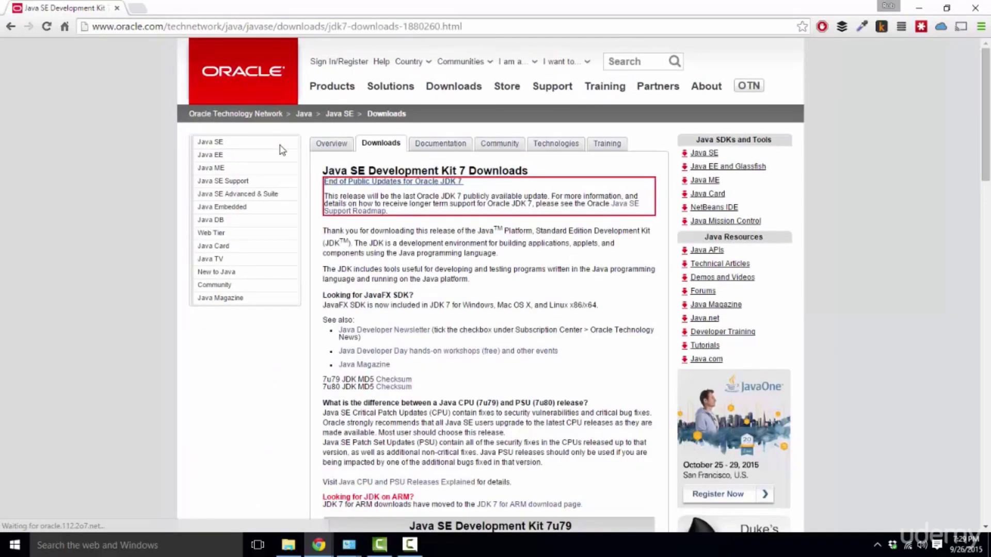
scroll(472, 256, down, 6)
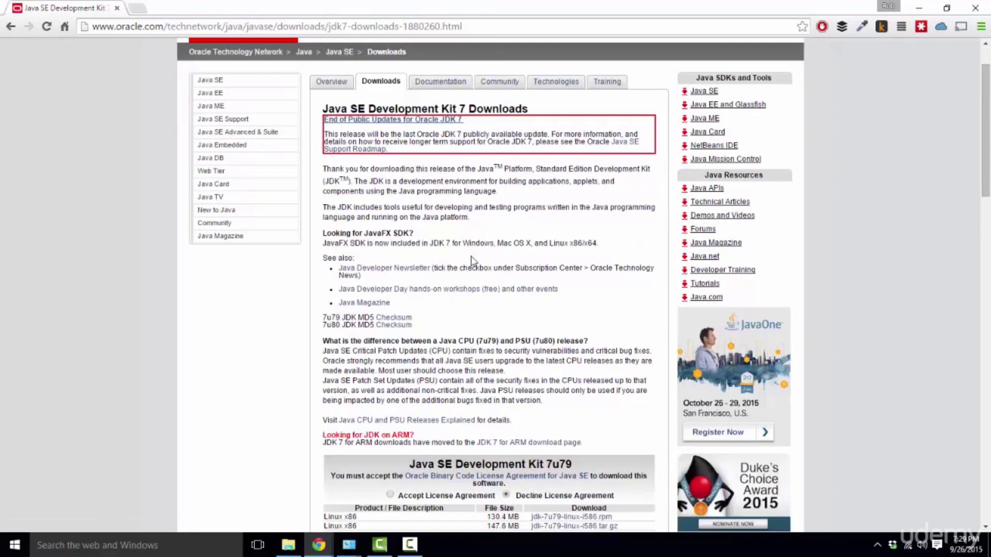
scroll(472, 257, down, 1)
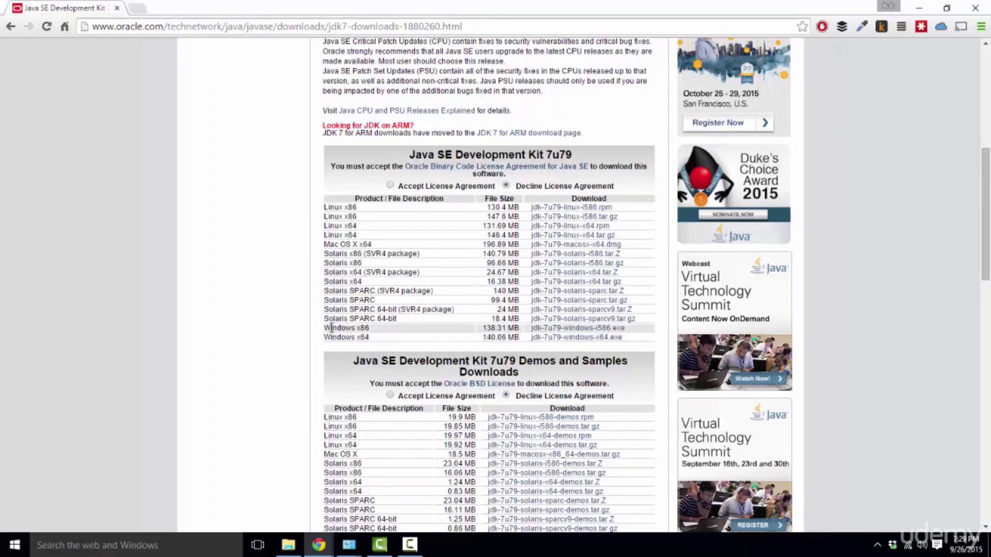
Check the system type in the This PC properties to see whether Windows is 32-bit or 64-bit
click(288, 545)
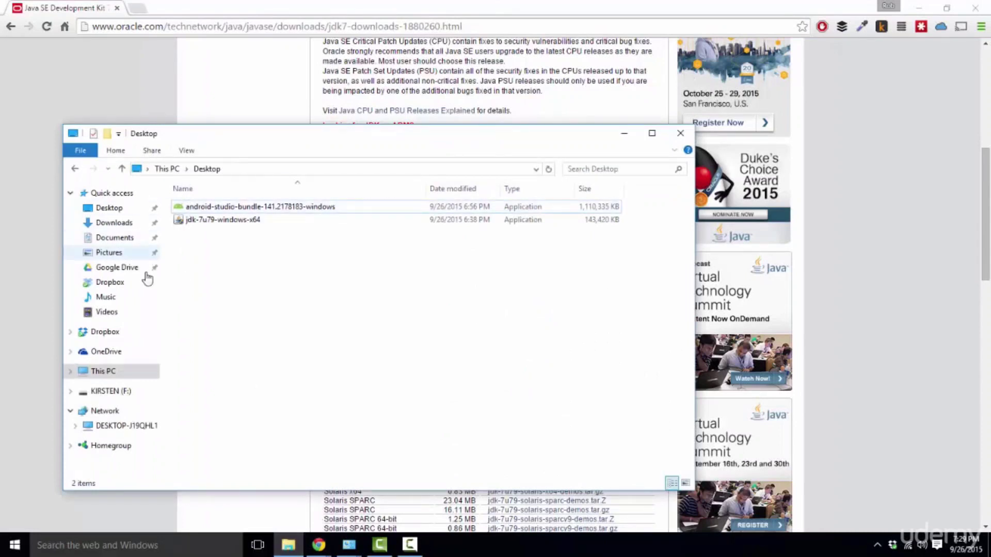
right_click(105, 374)
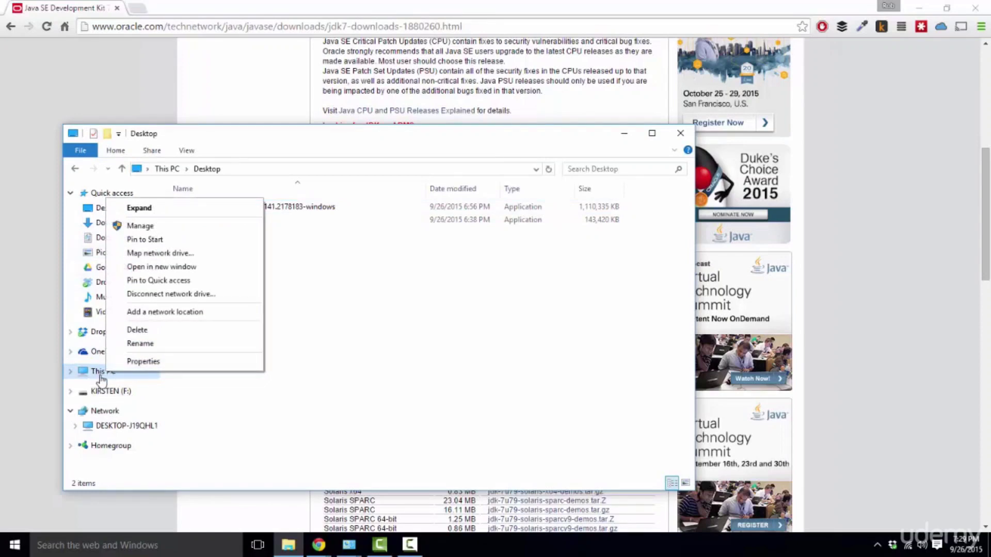
click(140, 361)
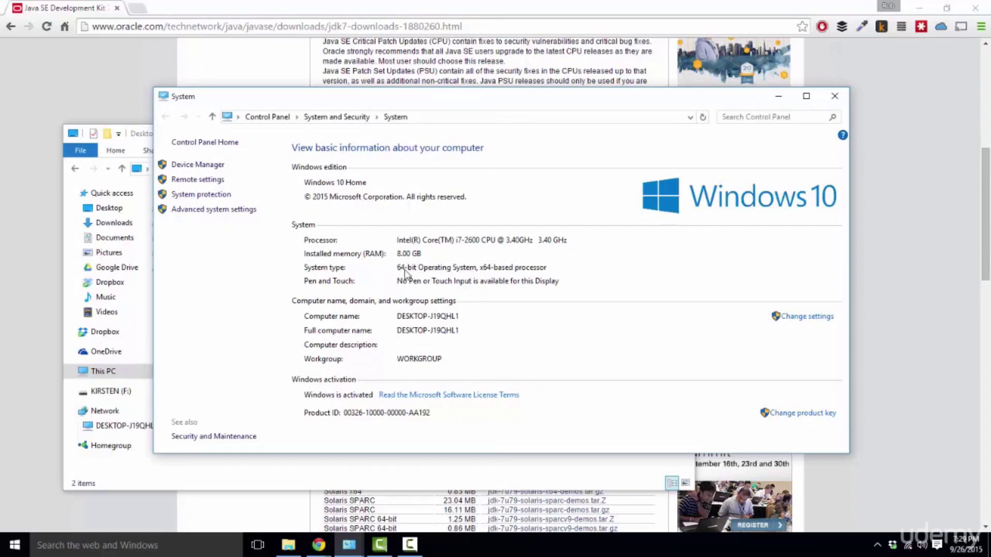
click(81, 96)
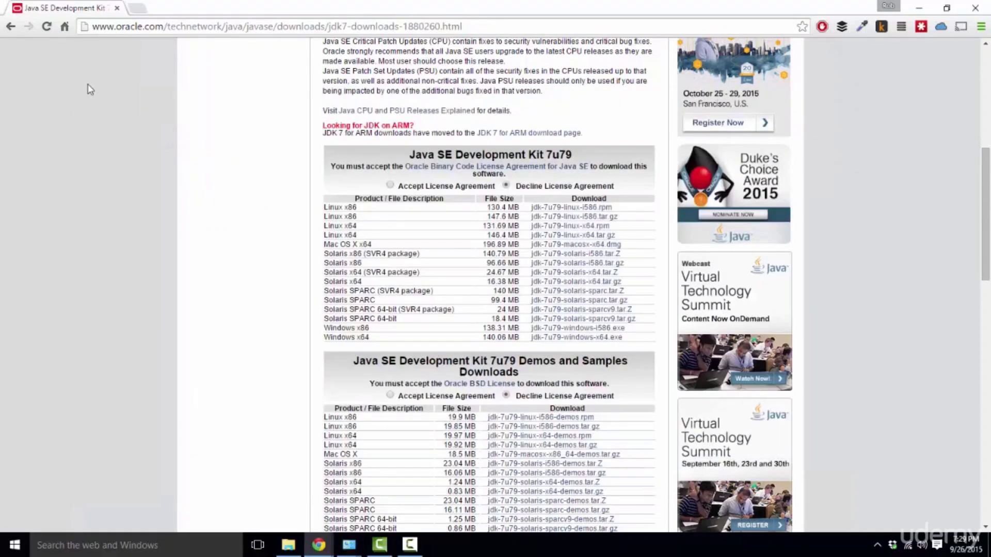
Accept the license agreement for the Java SE Development Kit 7u79 downloads
scroll(300, 279, down, 1)
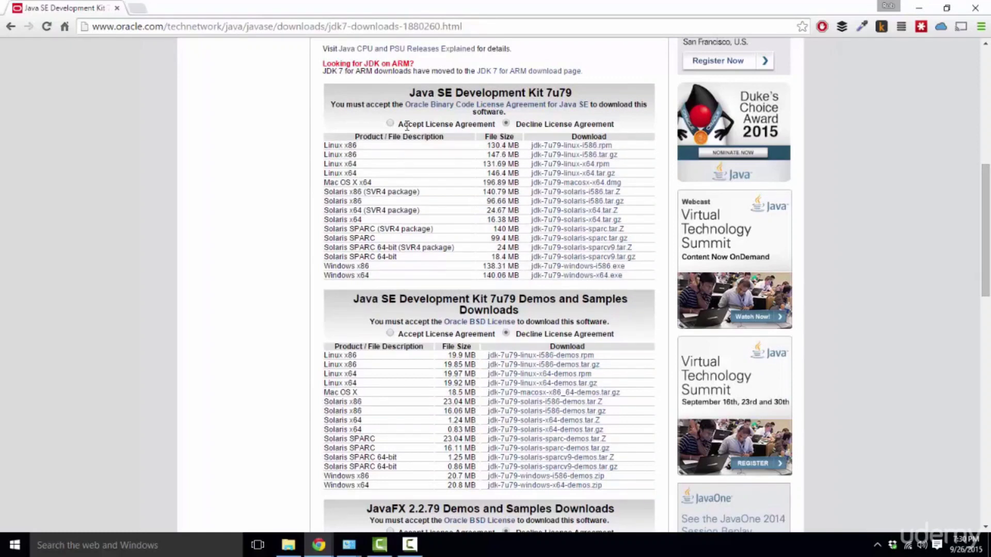
click(390, 124)
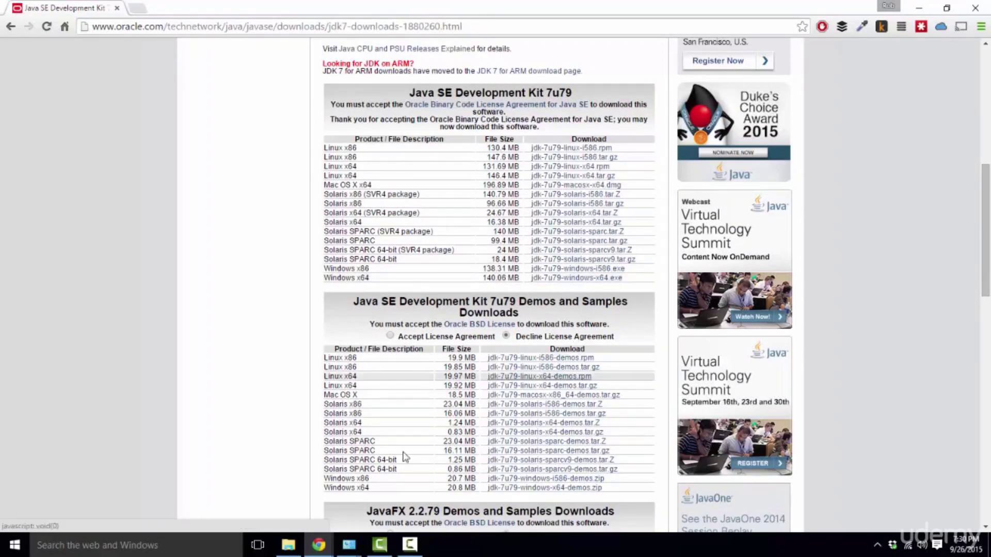
Install the JDK from the jdk-7u79-windows-x64 file on the Desktop with the default features and location
click(288, 544)
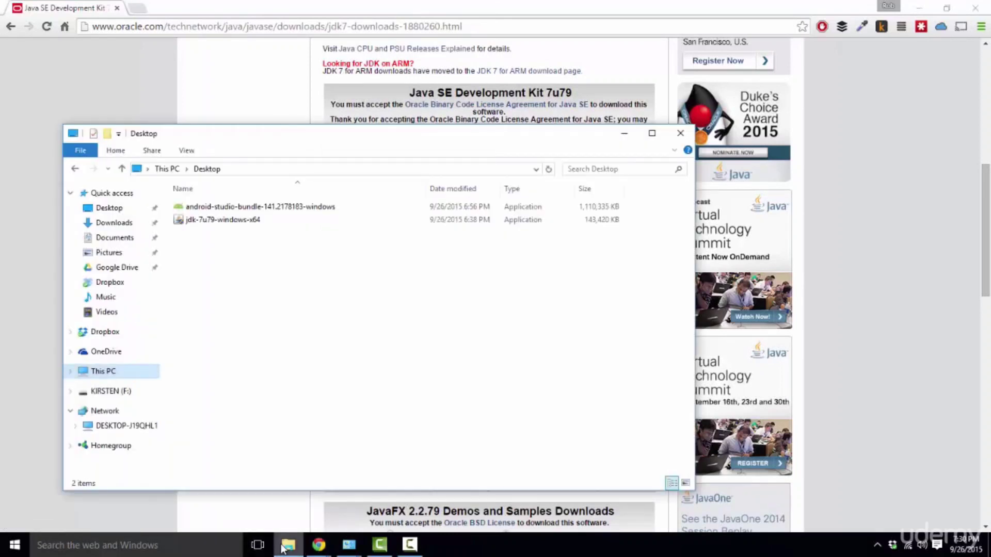
double_click(242, 220)
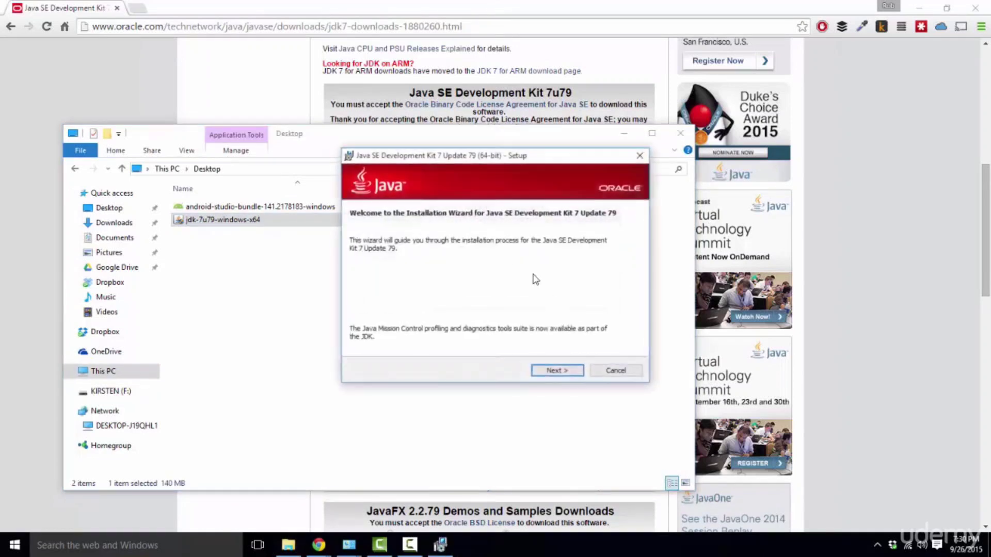
click(558, 370)
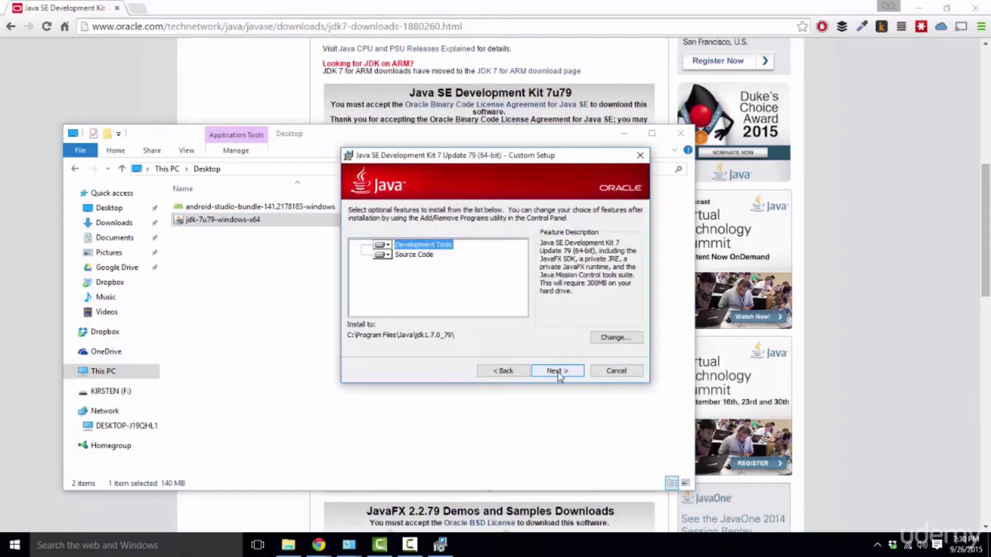
click(560, 374)
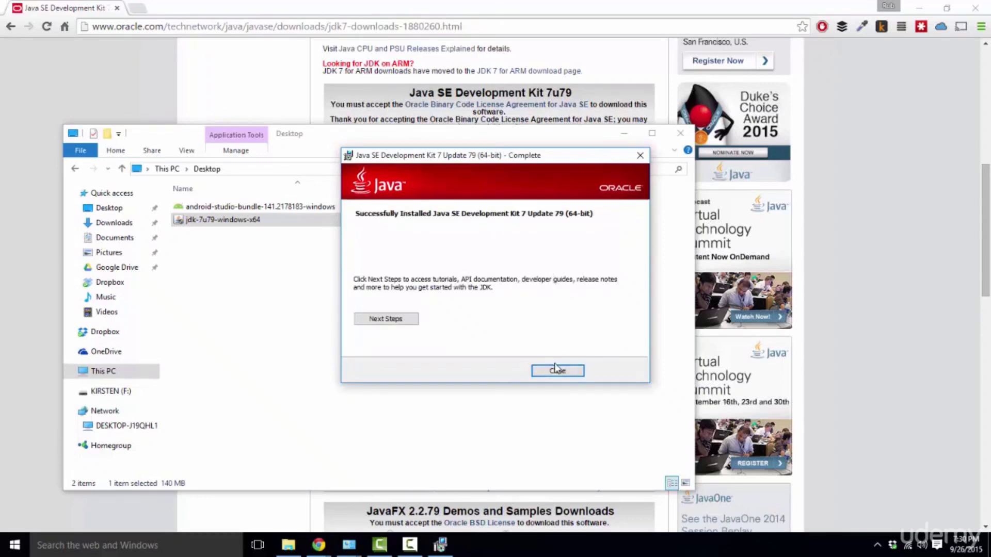
click(555, 371)
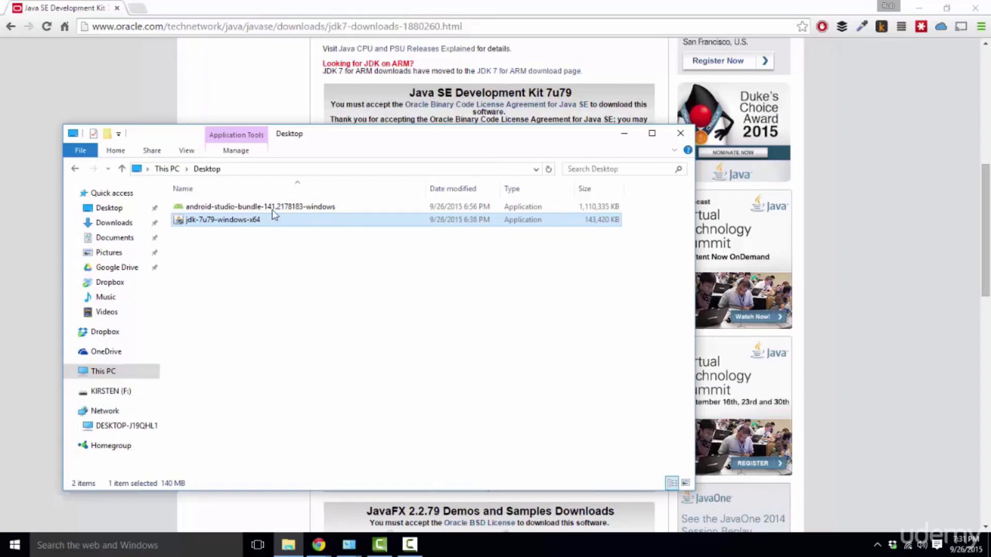
Run the android-studio-bundle-141.2178183-windows installer, keep all components selected and agree to the license
click(258, 207)
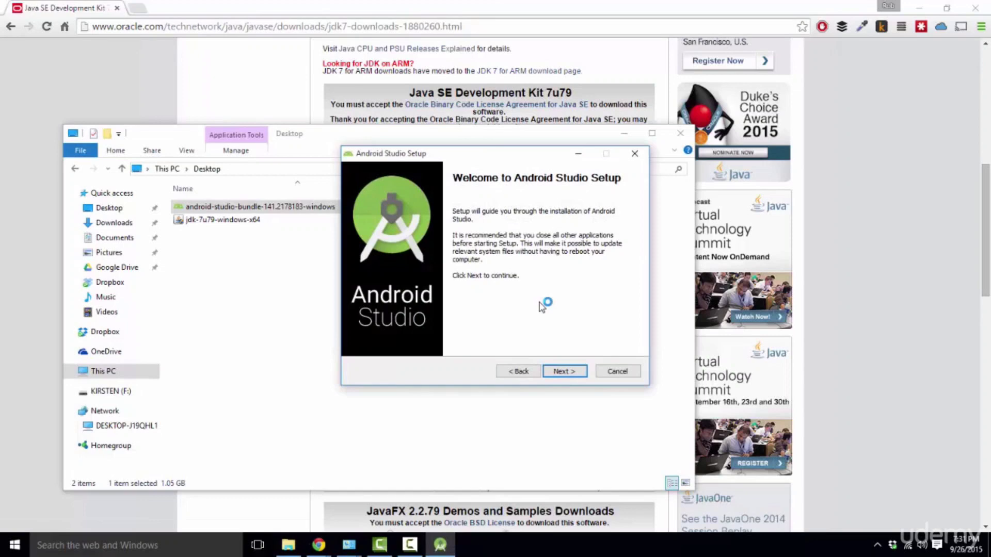
click(565, 370)
mouse_move(481, 255)
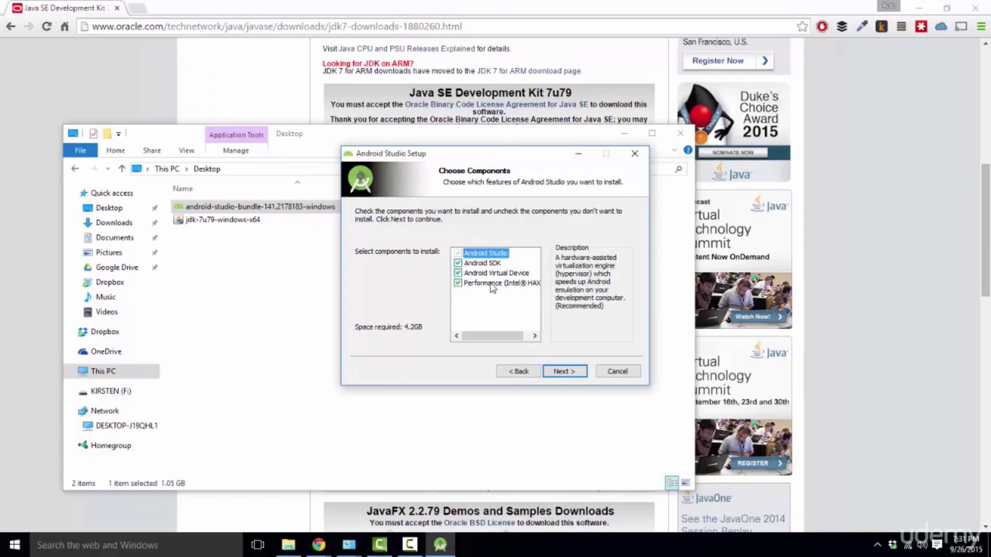
click(565, 372)
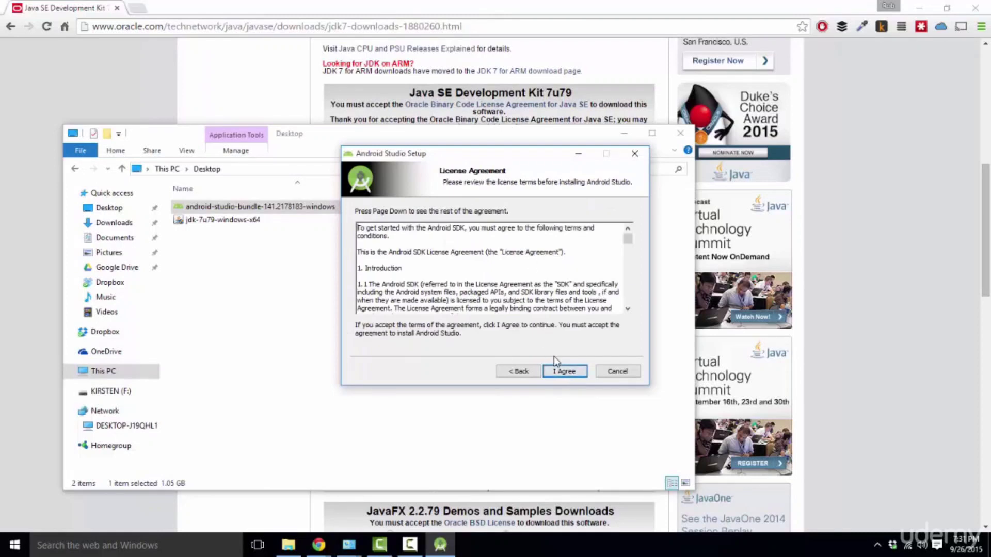
click(556, 371)
click(559, 377)
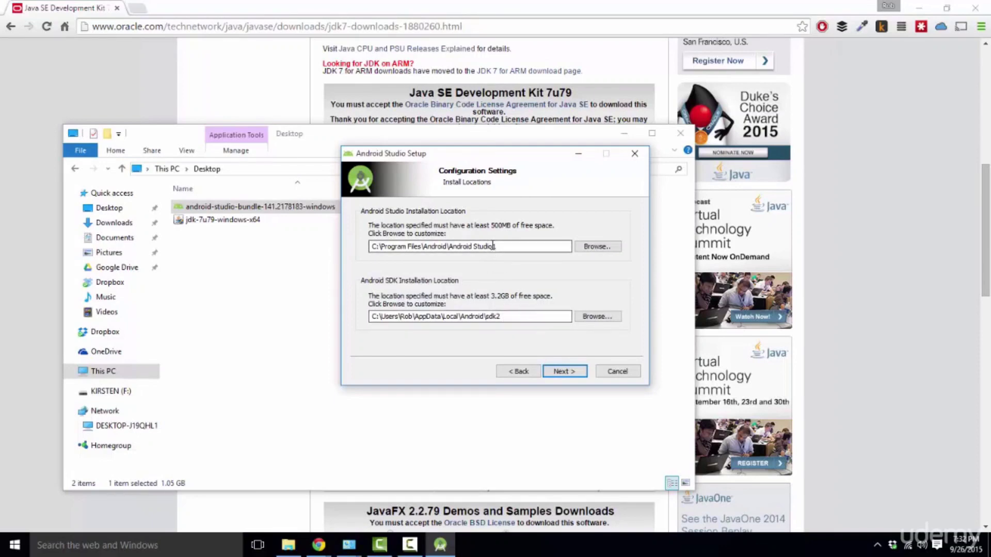
Install Android Studio with the default locations, the recommended 2 GB of emulator RAM and the Android Studio Start menu folder
click(564, 371)
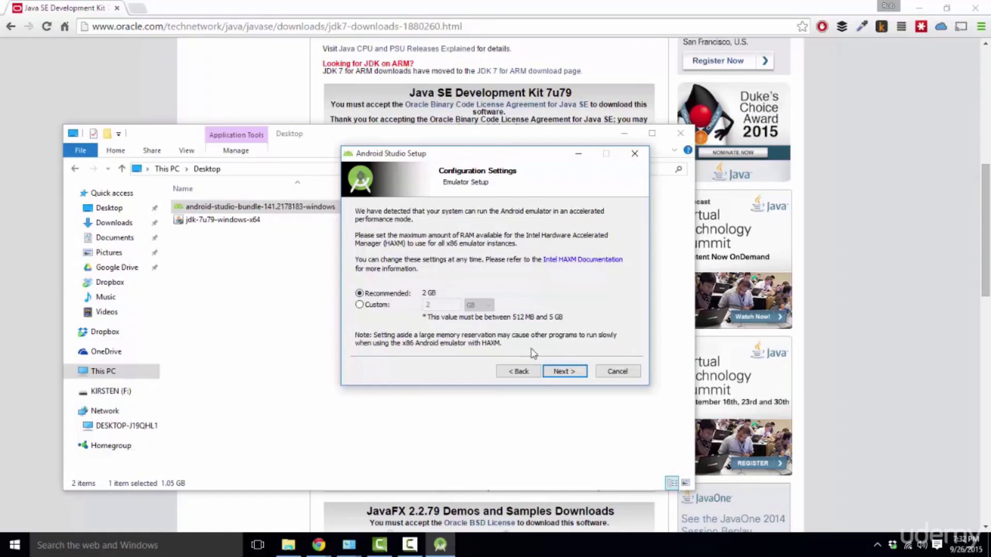
click(564, 371)
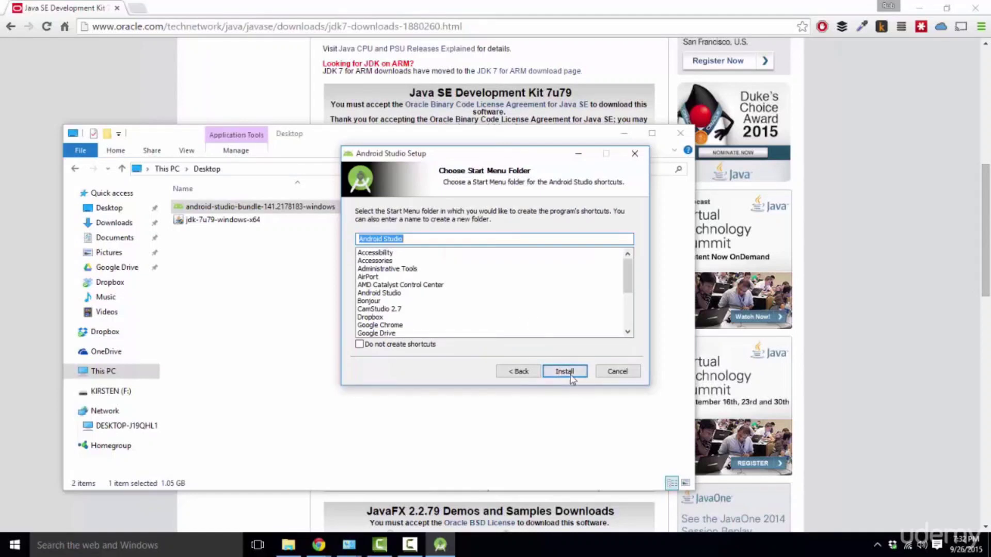
click(569, 373)
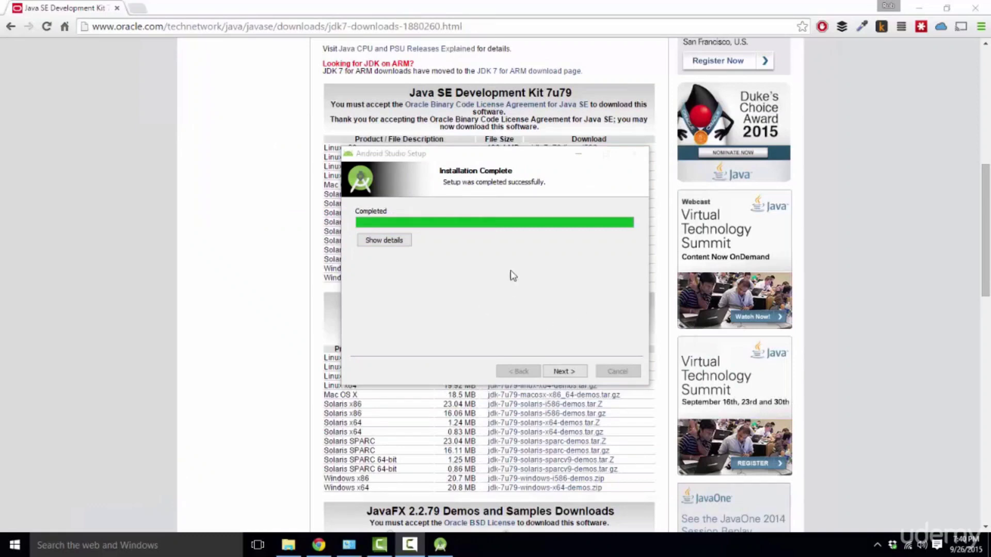
Finish the Android Studio installer with the option to start Android Studio enabled
click(571, 375)
click(572, 376)
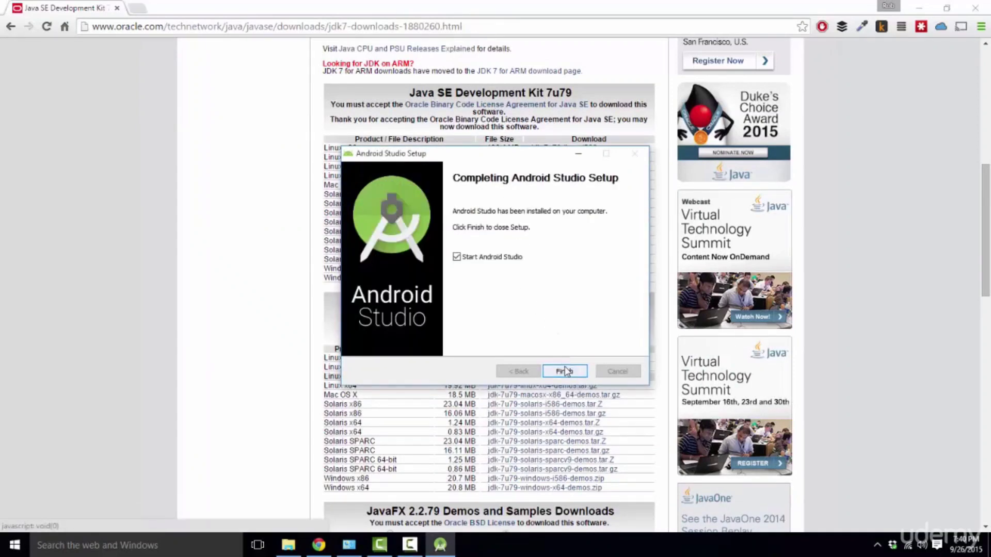
click(575, 375)
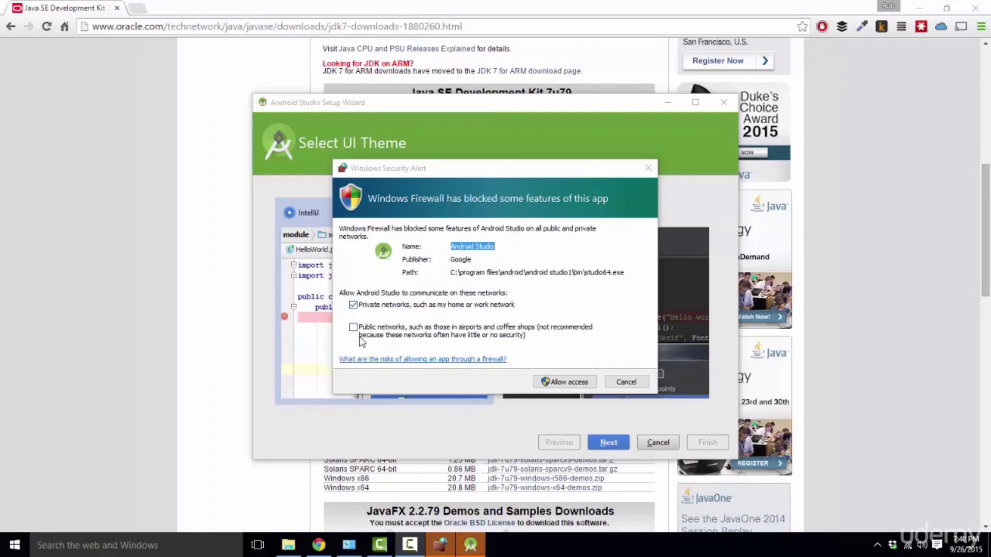
Allow Android Studio through the firewall on private networks and complete its setup wizard with the IntelliJ theme
click(564, 382)
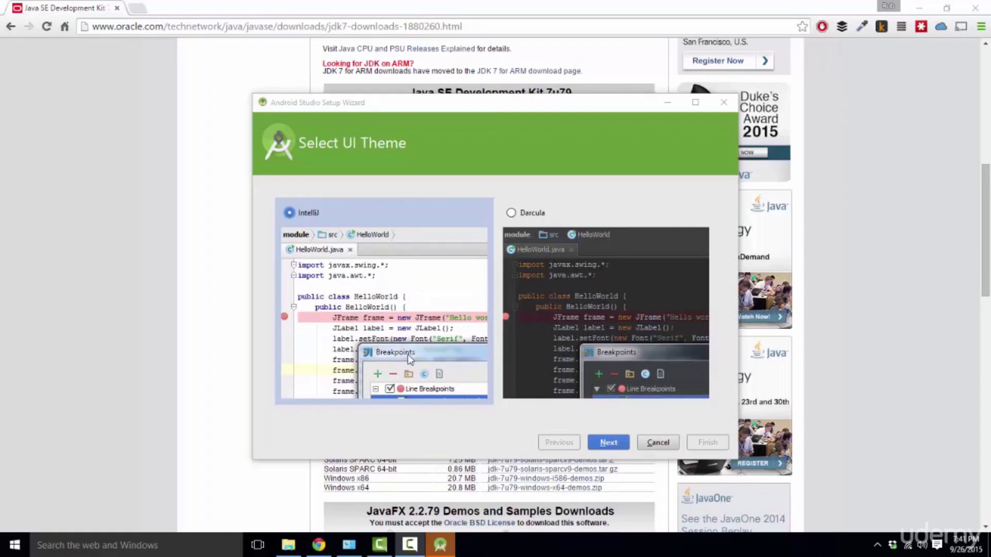
click(609, 443)
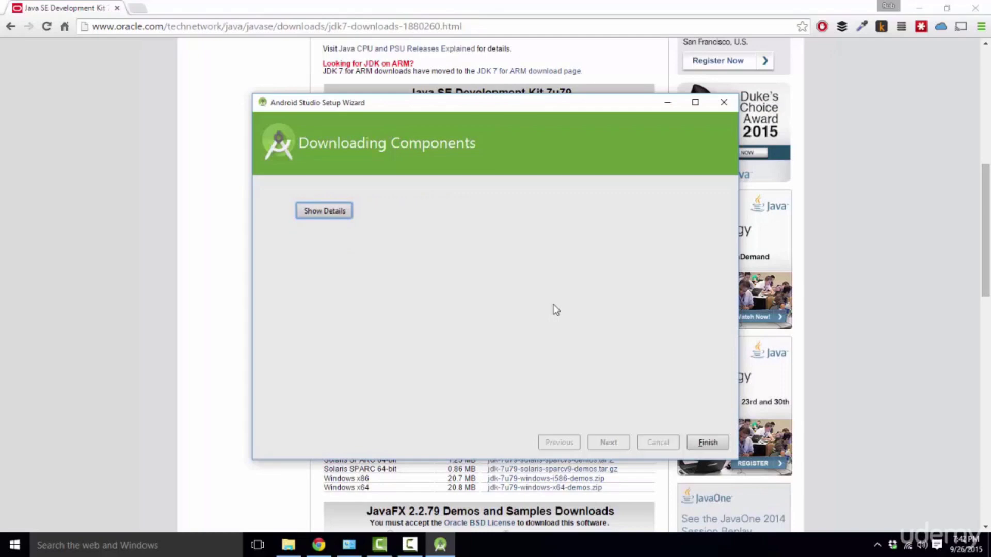
click(703, 441)
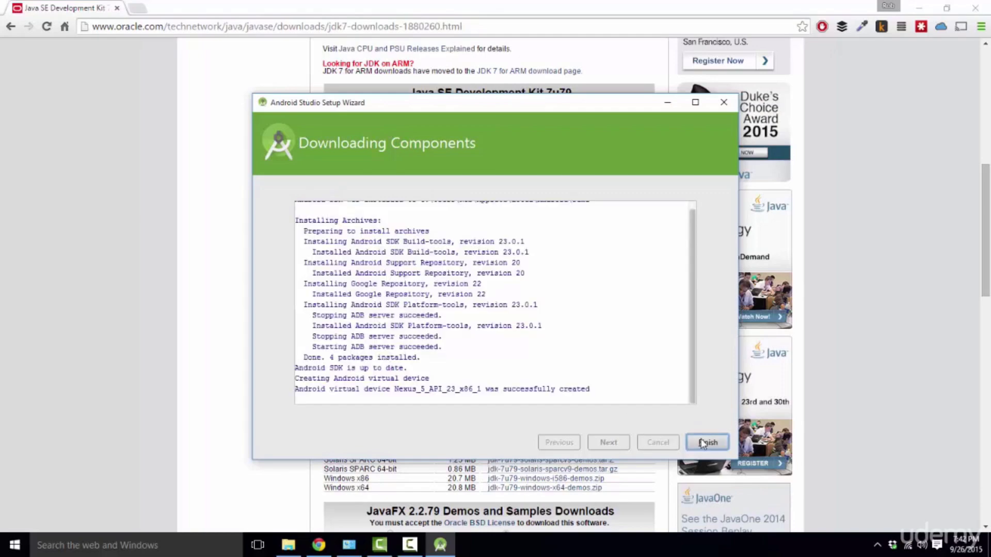
click(706, 443)
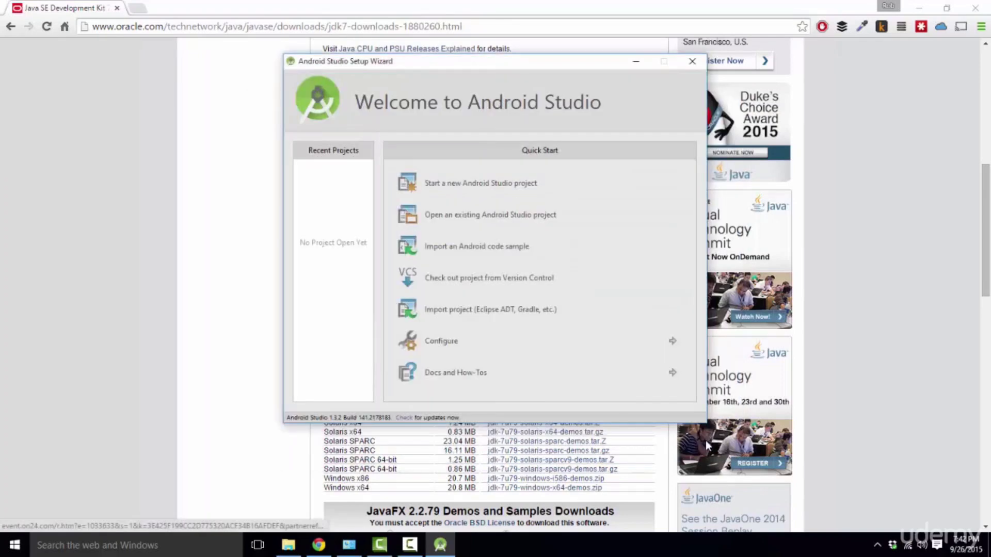